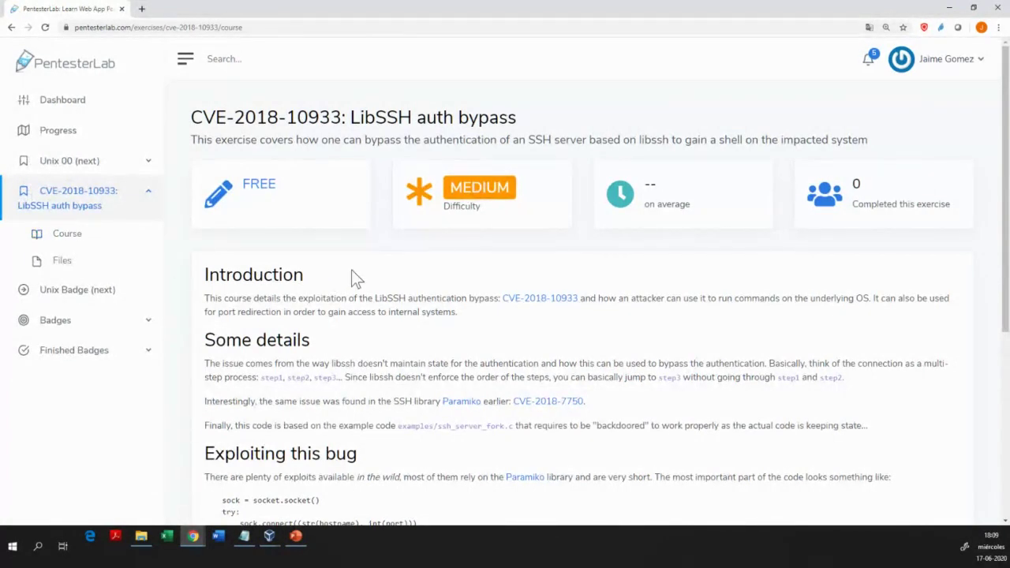
- Set the browser's page zoom to 150% for the LibSSH auth bypass course page
scroll(357, 271, down, 2)
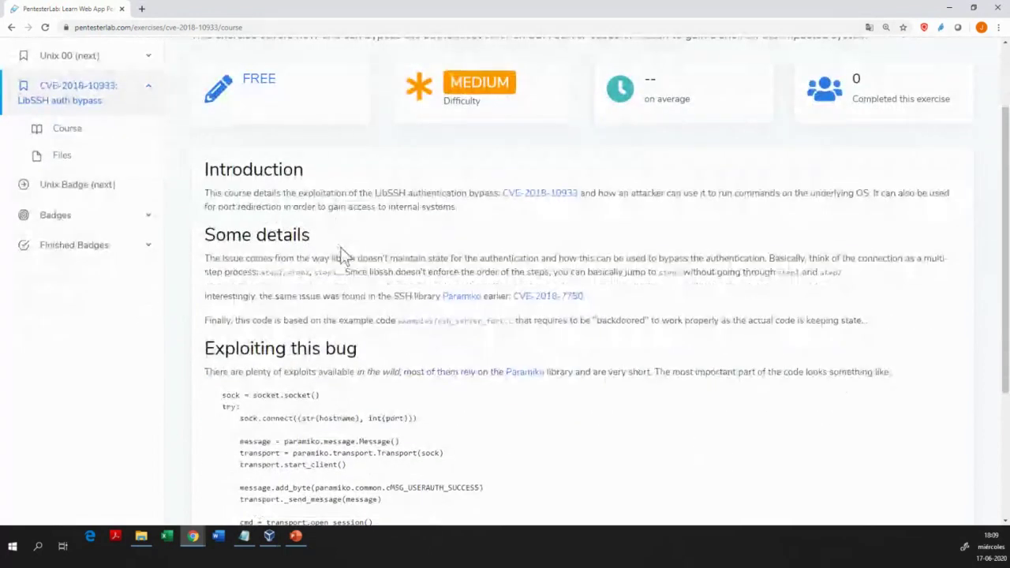
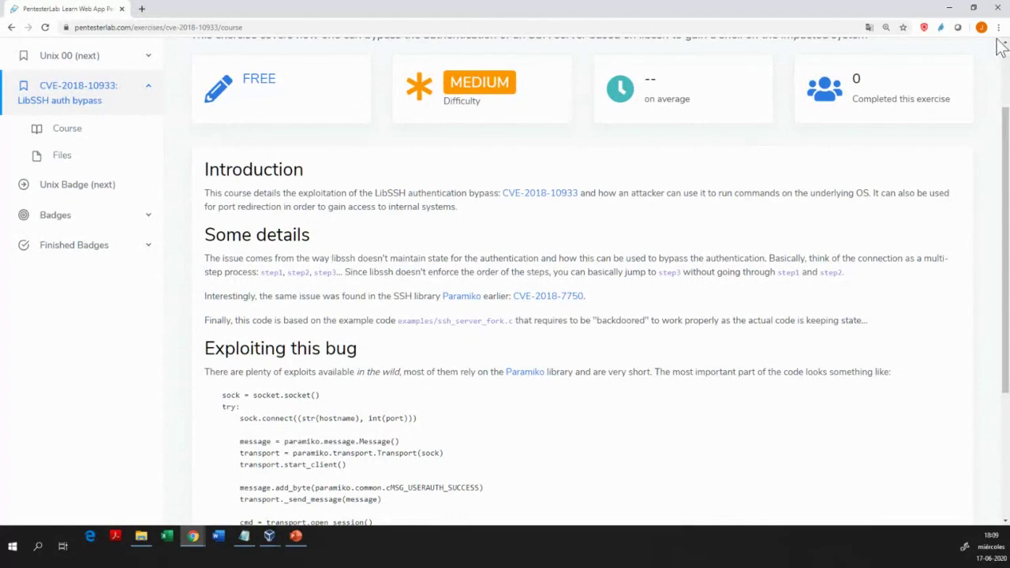
click(999, 27)
click(970, 126)
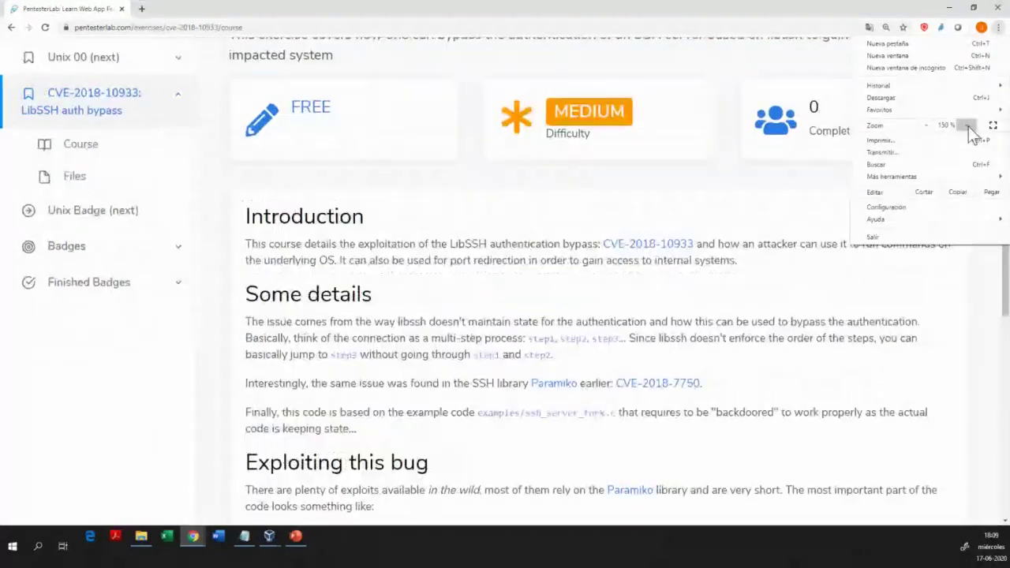
click(442, 293)
- Read the LibSSH course from its introduction through the "Exploiting this bug" section, highlighting that heading, to the conclusion
scroll(442, 293, down, 2)
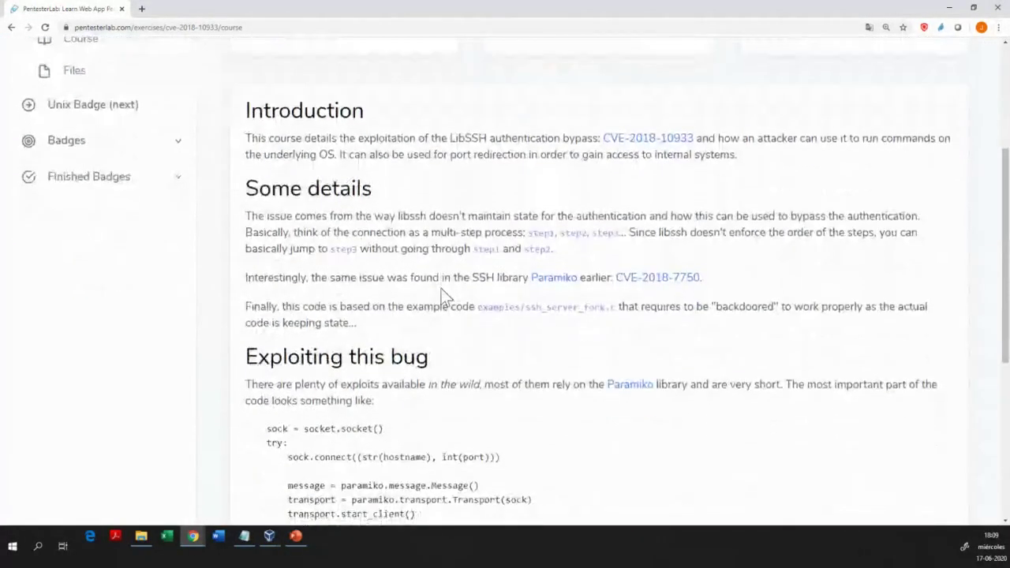
scroll(444, 296, down, 2)
drag(437, 257, 244, 254)
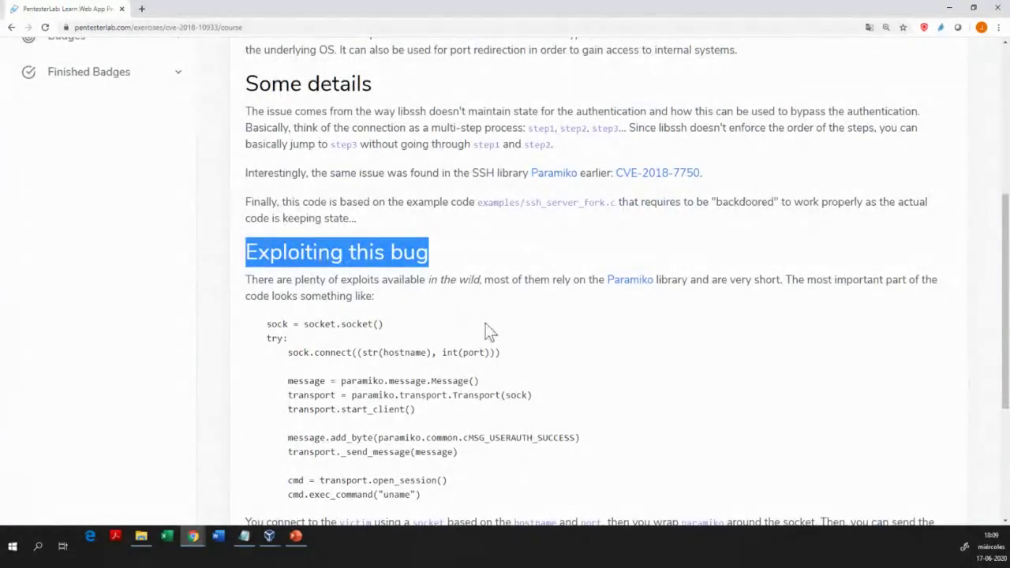
scroll(527, 325, down, 3)
scroll(505, 339, down, 3)
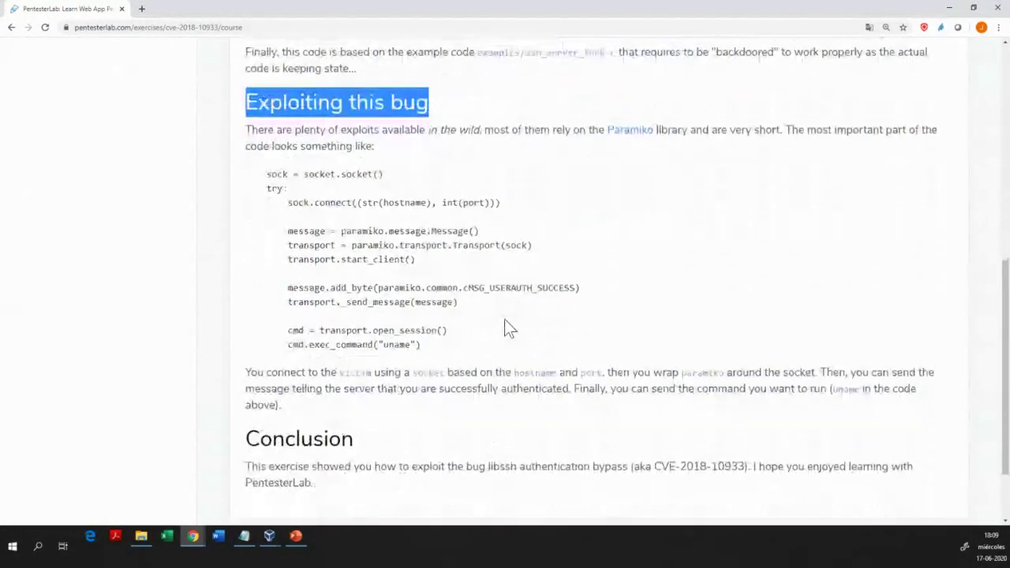
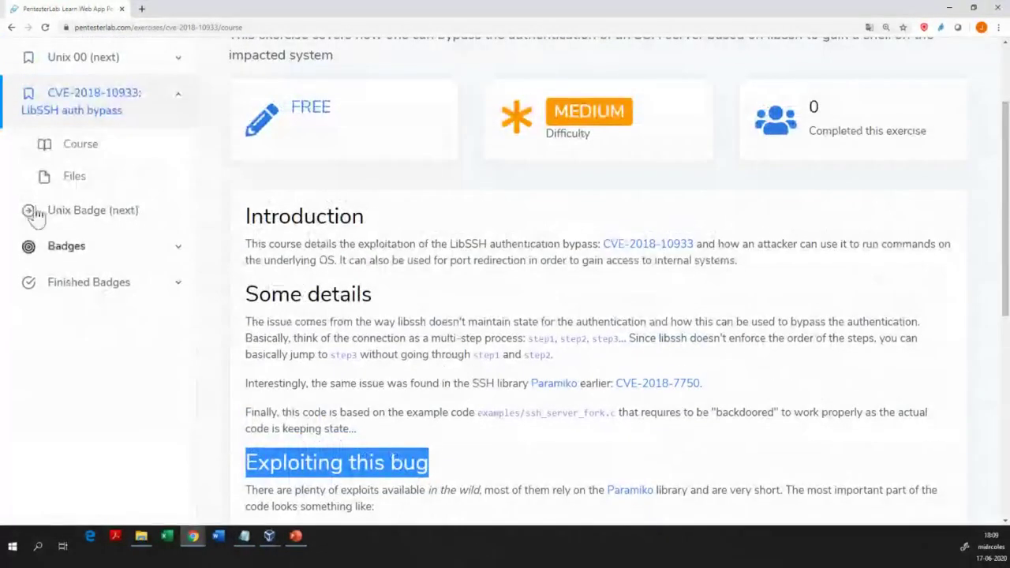
- Open the files page of the CVE-2018-10933 LibSSH exercise and look over its ISO download and other files
scroll(118, 201, up, 1)
scroll(130, 209, up, 1)
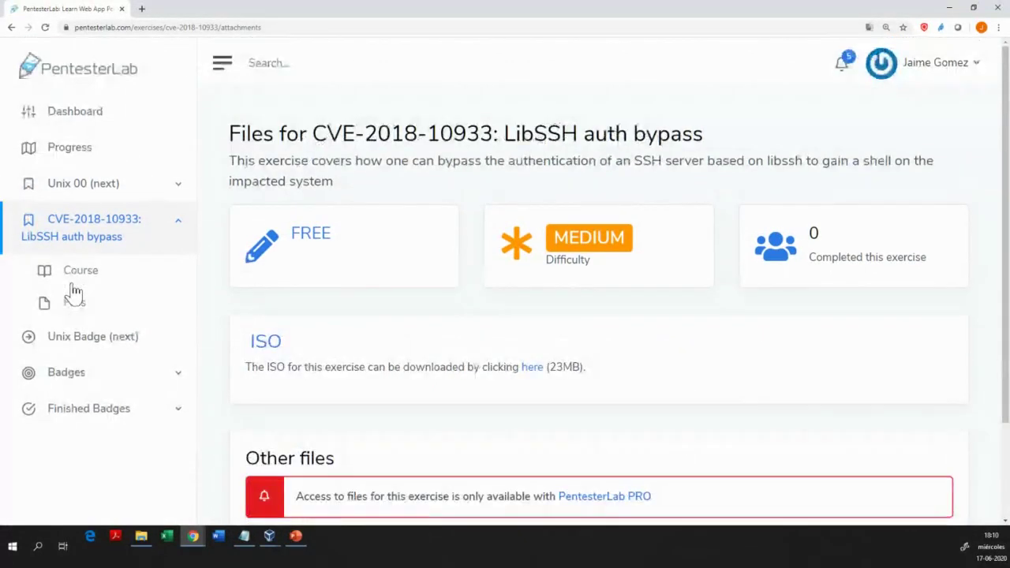
scroll(596, 387, down, 1)
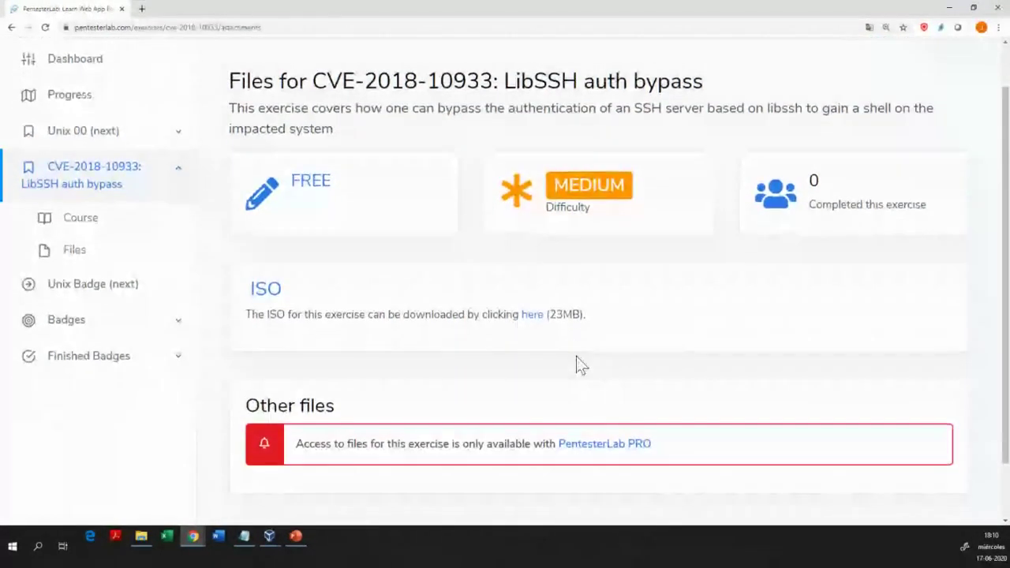
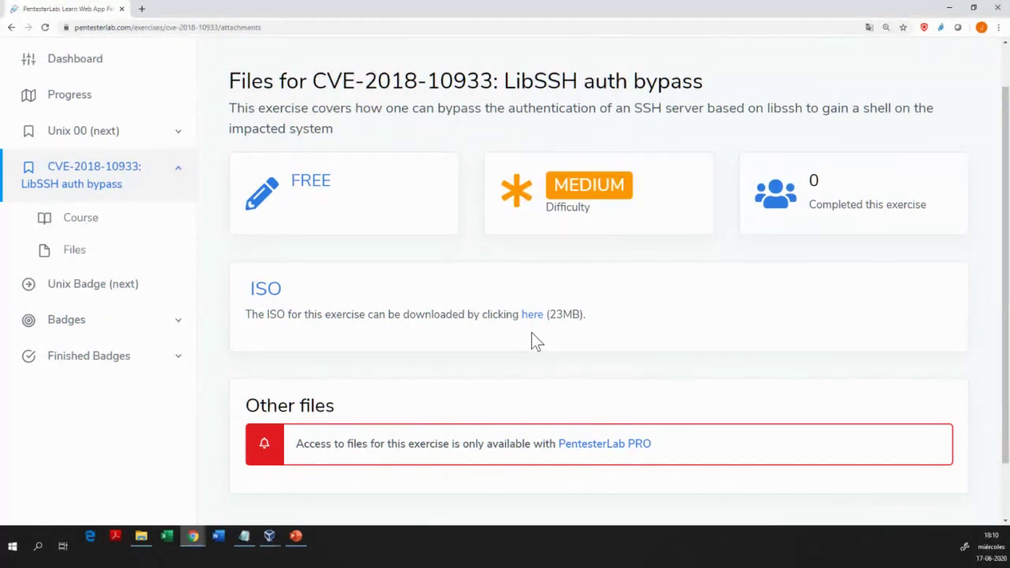
- Open the PentesterLab dashboard and review the last solved exercises and the earned certificates
scroll(532, 333, up, 1)
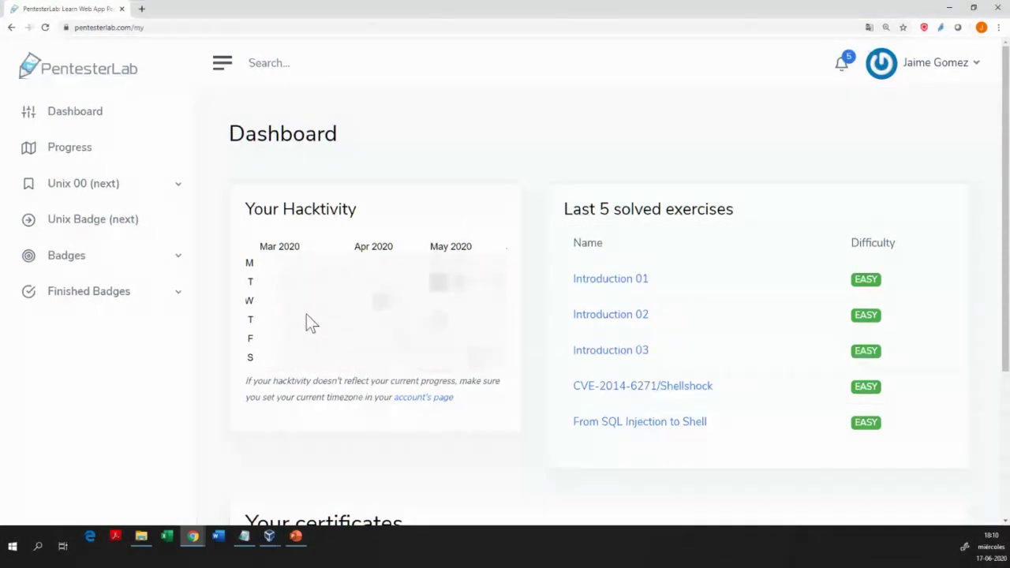
scroll(530, 249, down, 3)
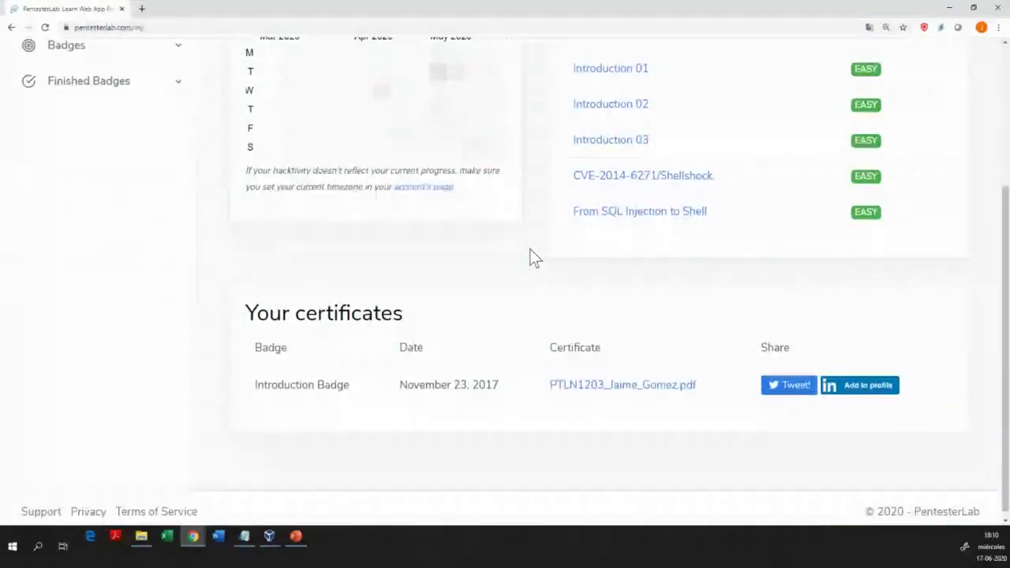
scroll(530, 251, up, 3)
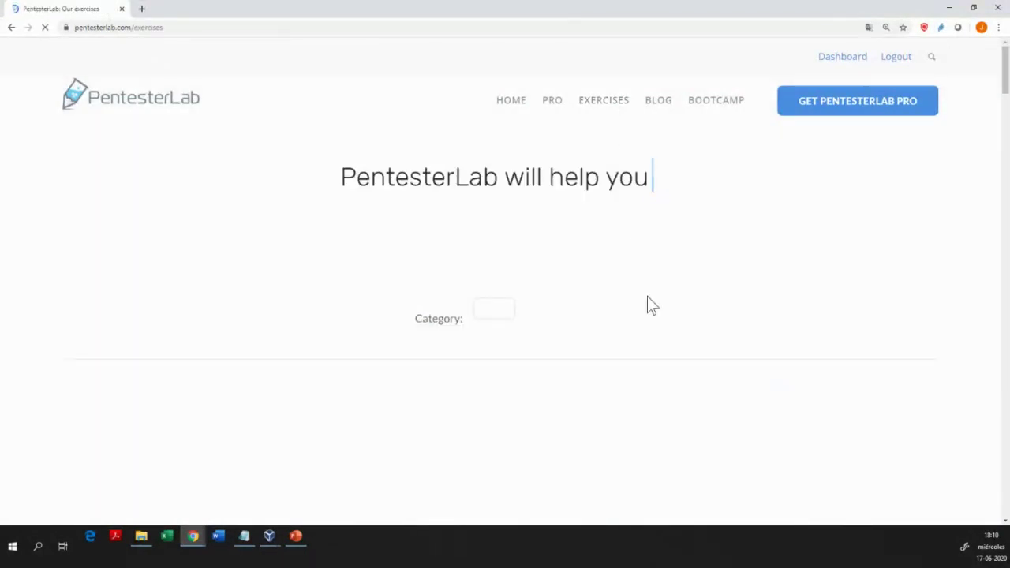
- Filter the exercise catalogue to the Free category and open the CVE-2014-6271/Shellshock exercise
scroll(642, 331, down, 2)
click(550, 214)
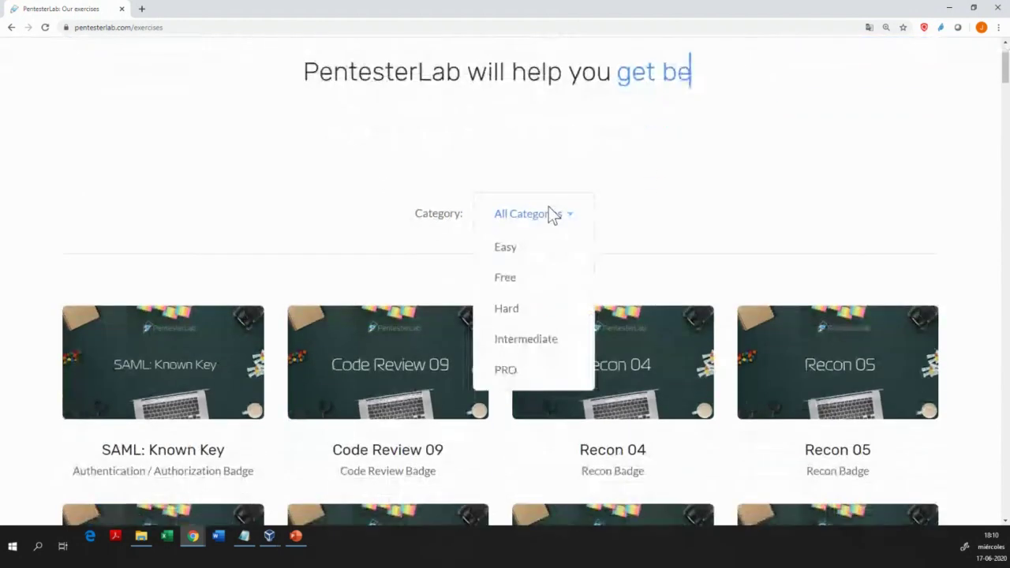
click(510, 281)
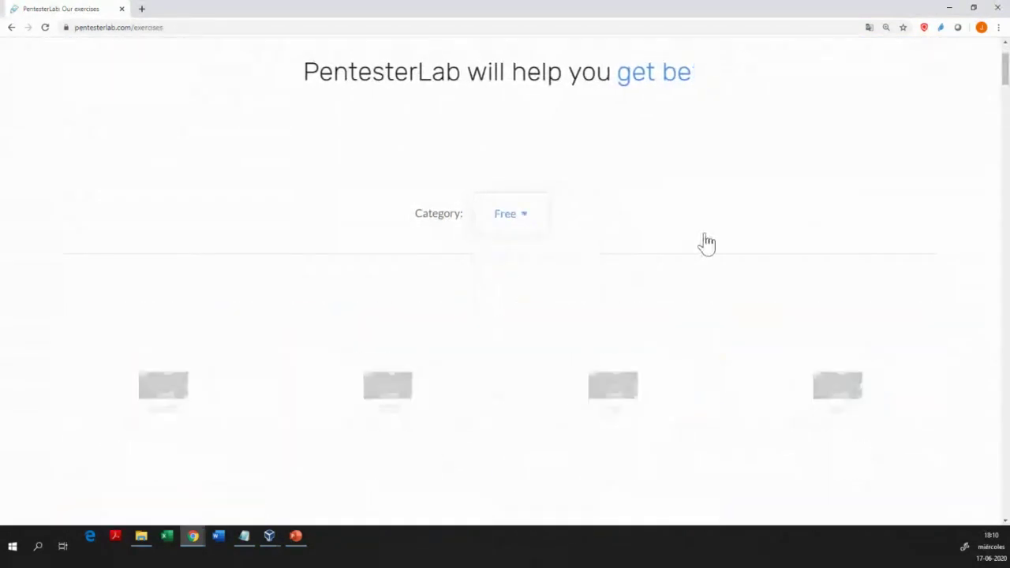
scroll(706, 243, down, 4)
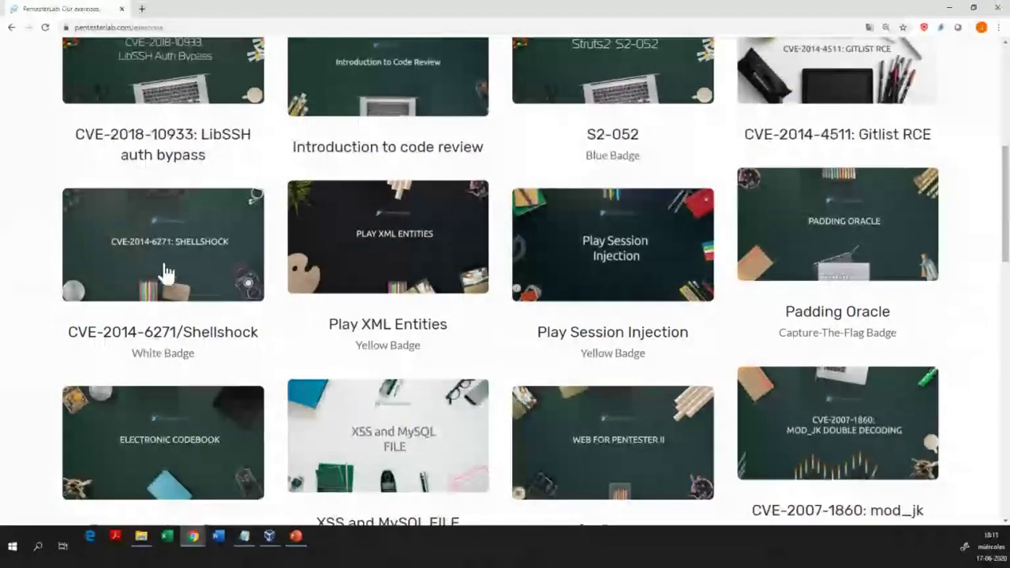
click(164, 272)
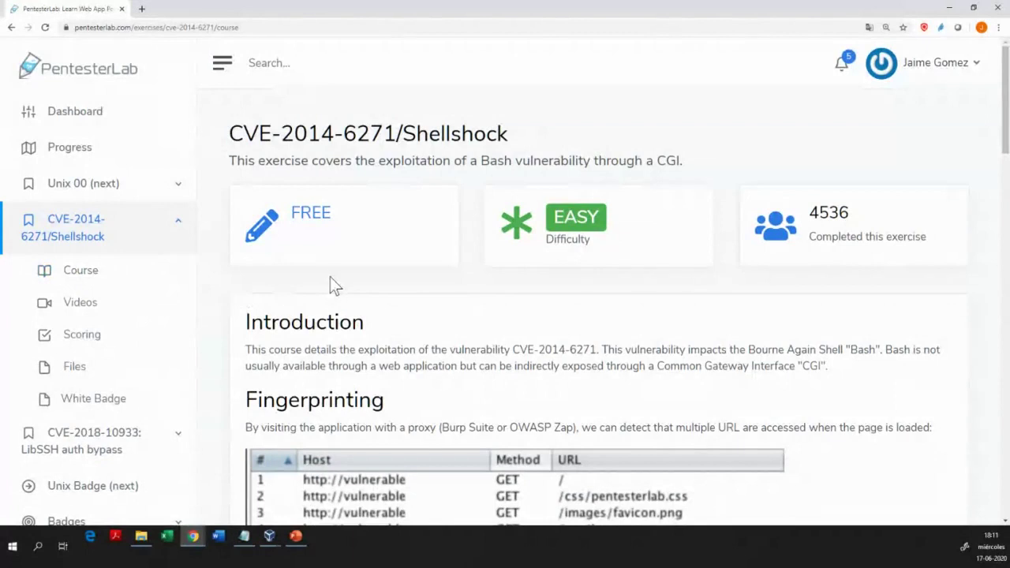
- Check the videos page of the Shellshock exercise and return to its course page
scroll(335, 278, down, 1)
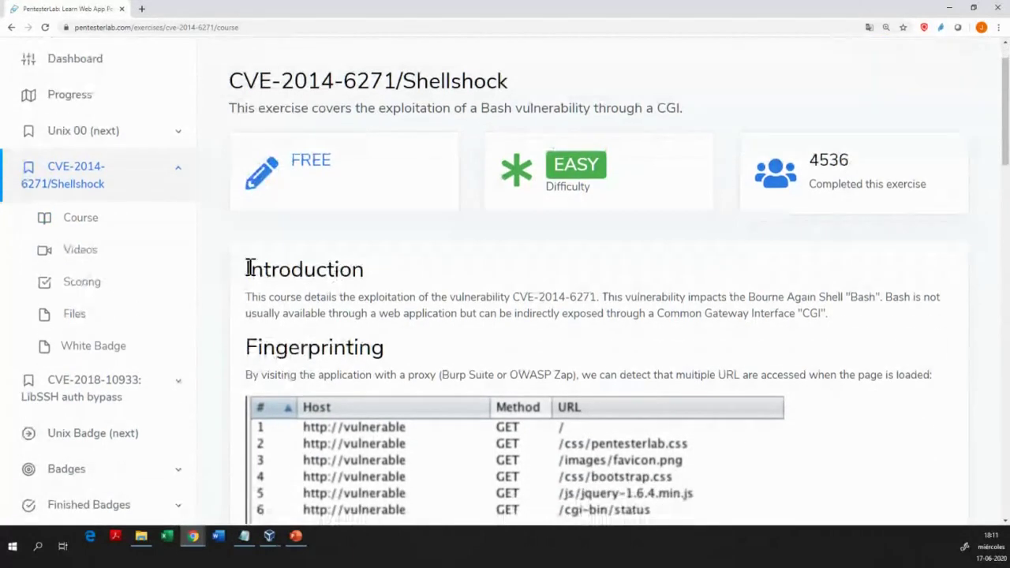
click(81, 250)
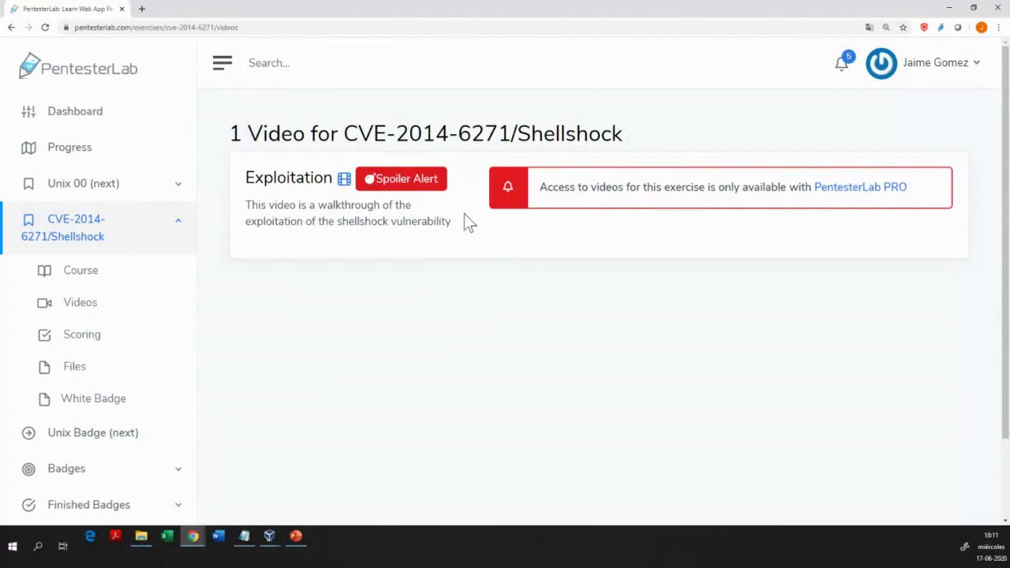
click(82, 276)
- Read the Shellshock course's fingerprinting, CGI, vulnerability, exploitation and shell sections, highlighting the related CVE list, and return to the introduction
scroll(348, 285, down, 3)
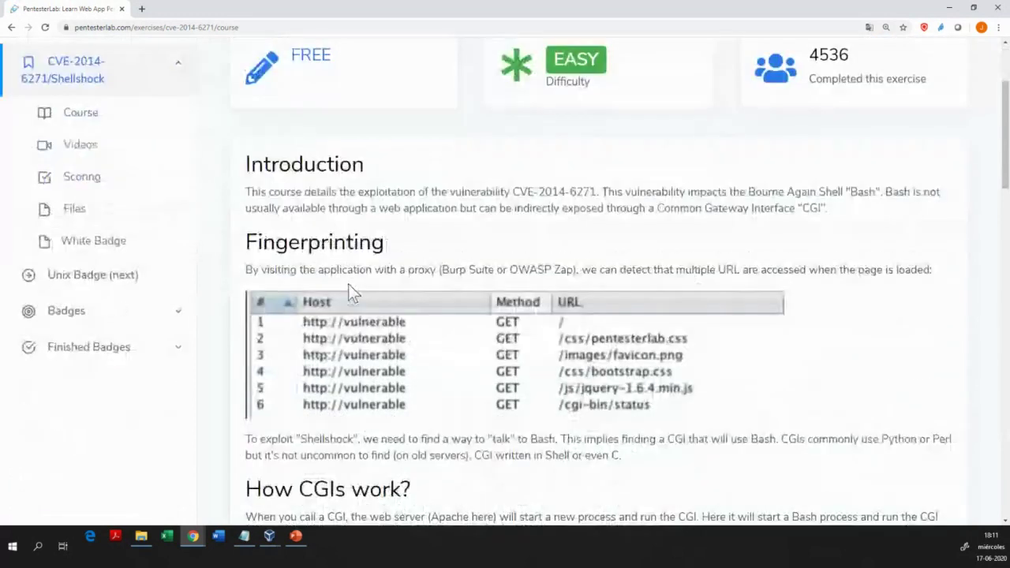
scroll(348, 284, down, 2)
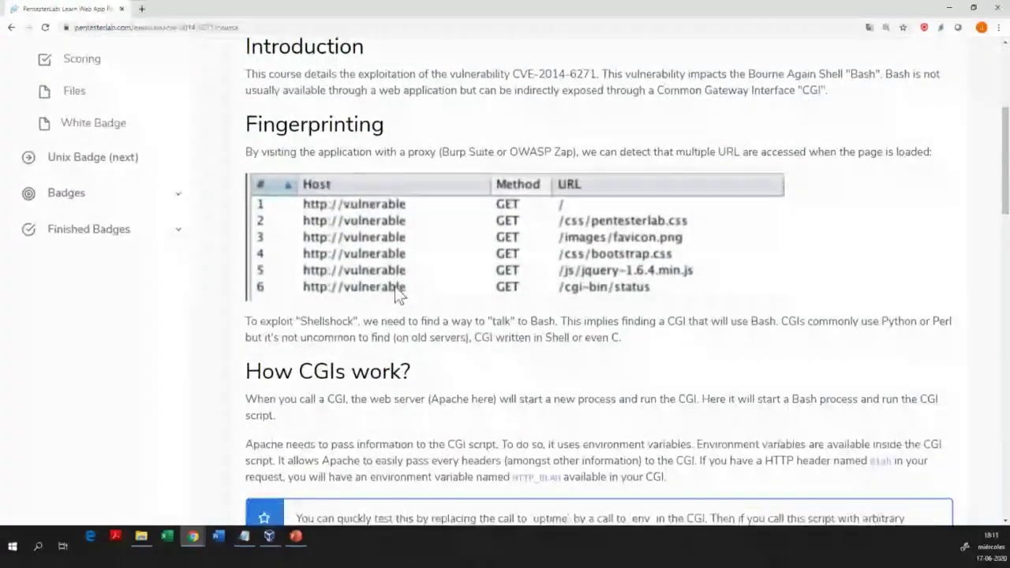
scroll(397, 290, down, 5)
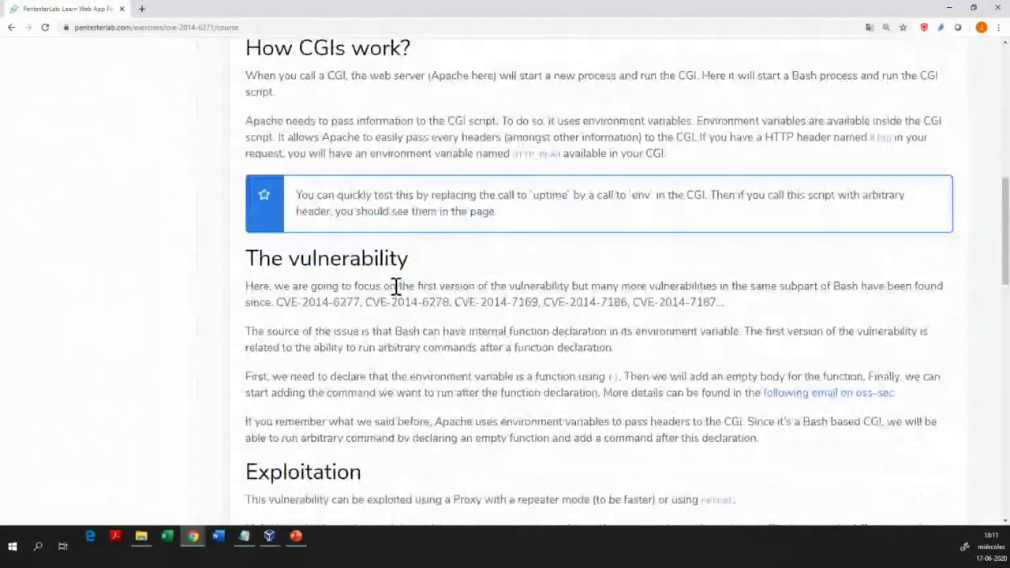
scroll(397, 287, down, 1)
drag(277, 270, 487, 276)
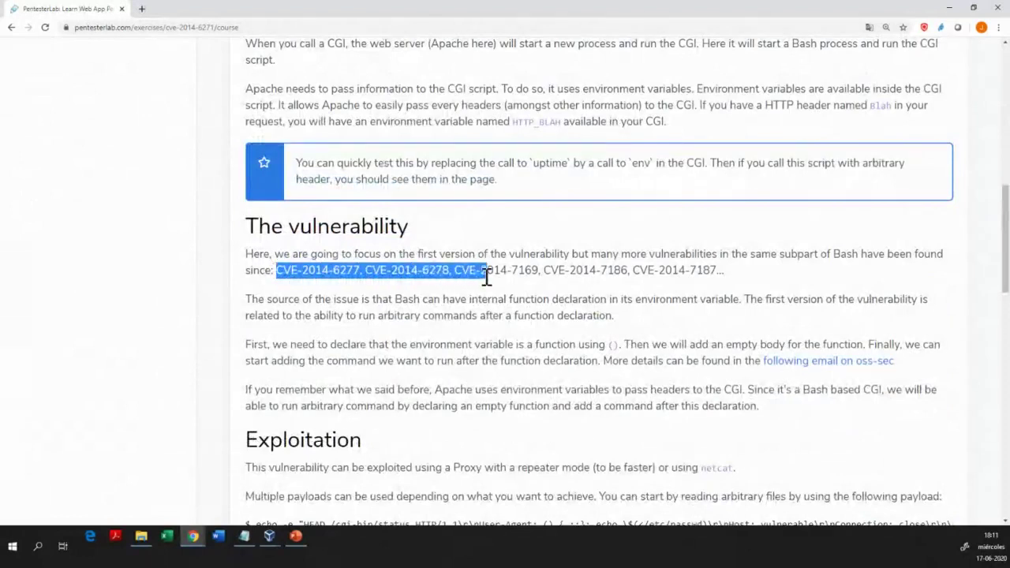
scroll(454, 297, down, 1)
scroll(455, 297, down, 4)
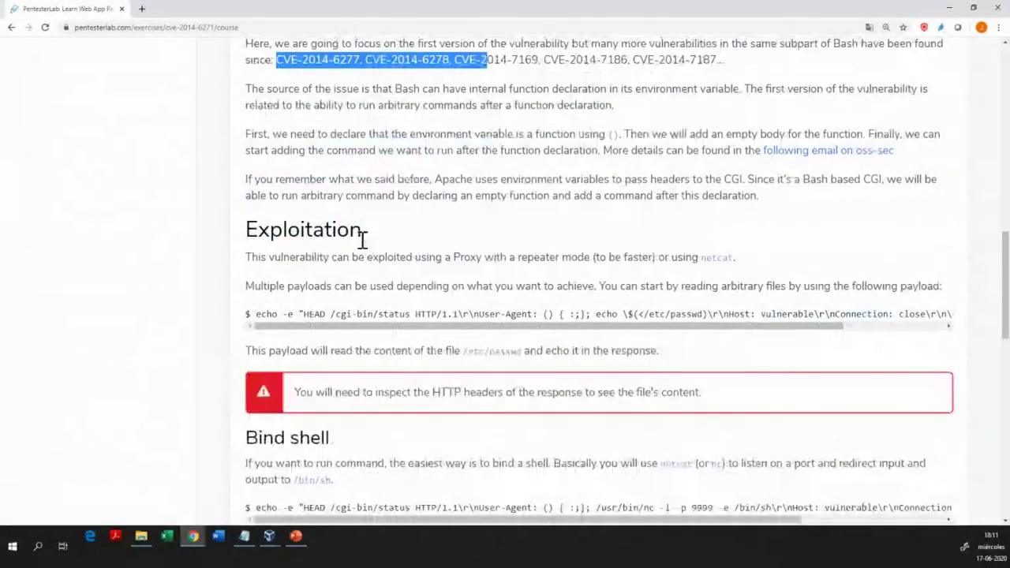
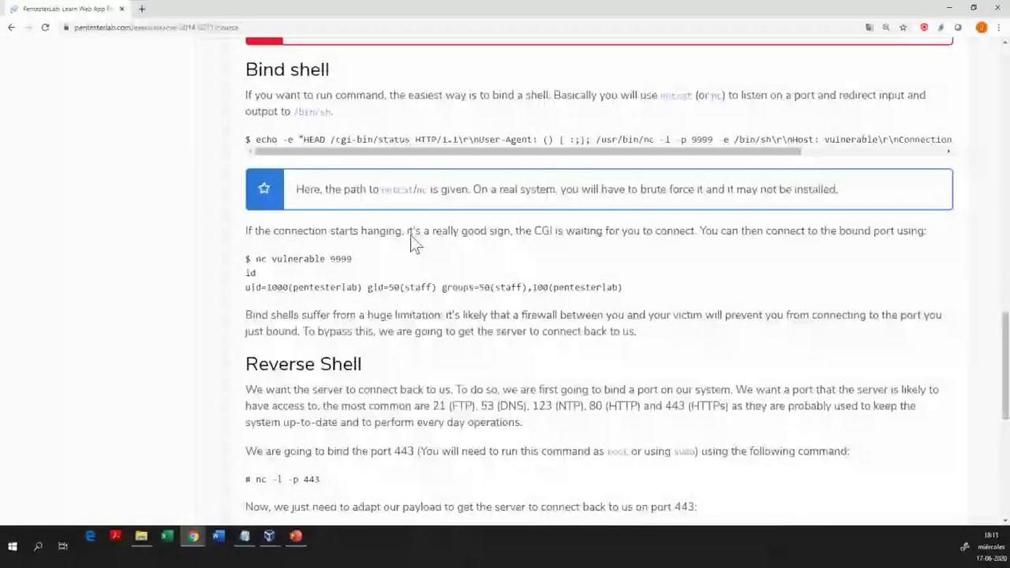
scroll(411, 235, up, 6)
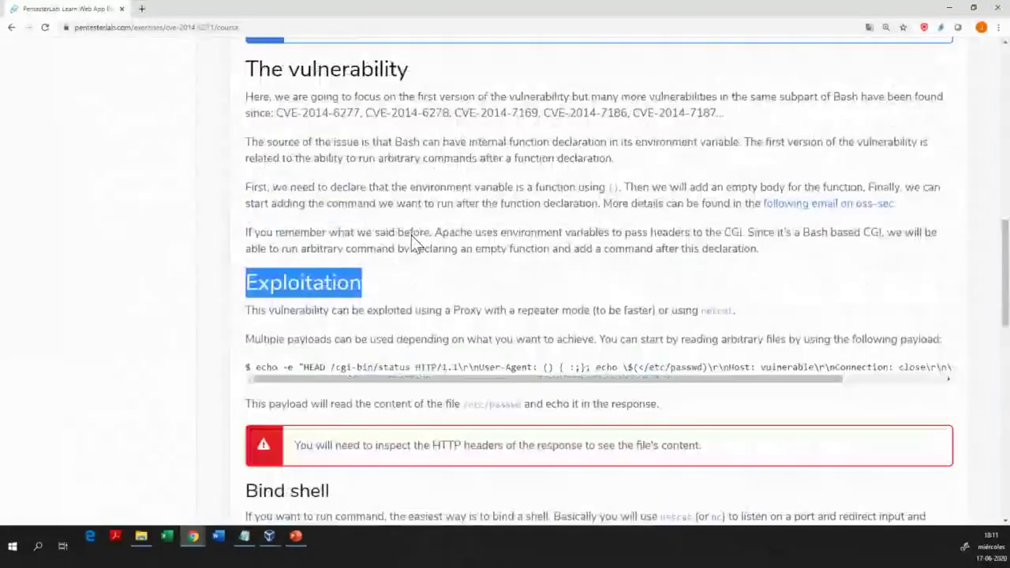
scroll(411, 235, up, 3)
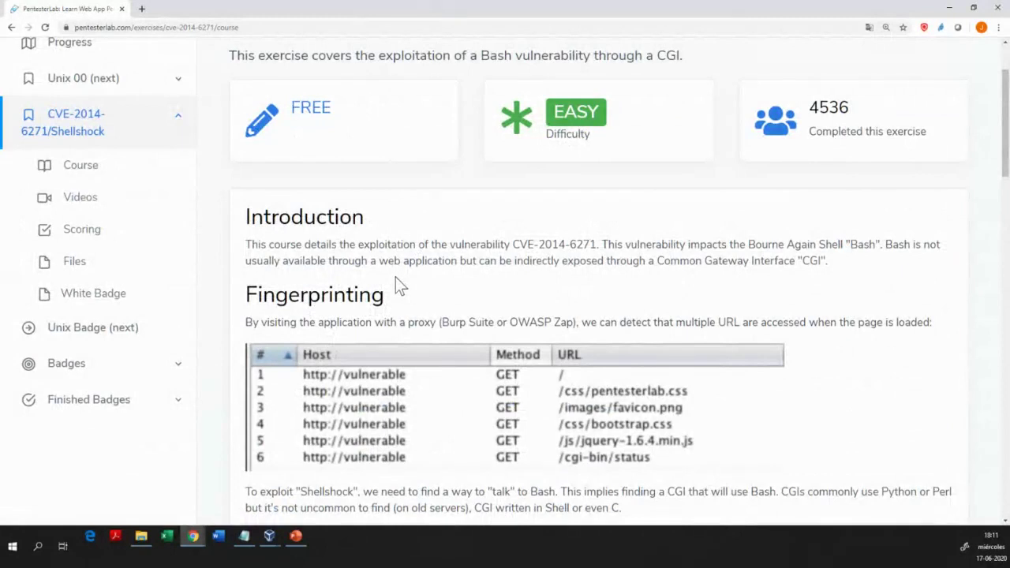
- Open the files page of the Shellshock exercise and review its ISO download
click(75, 264)
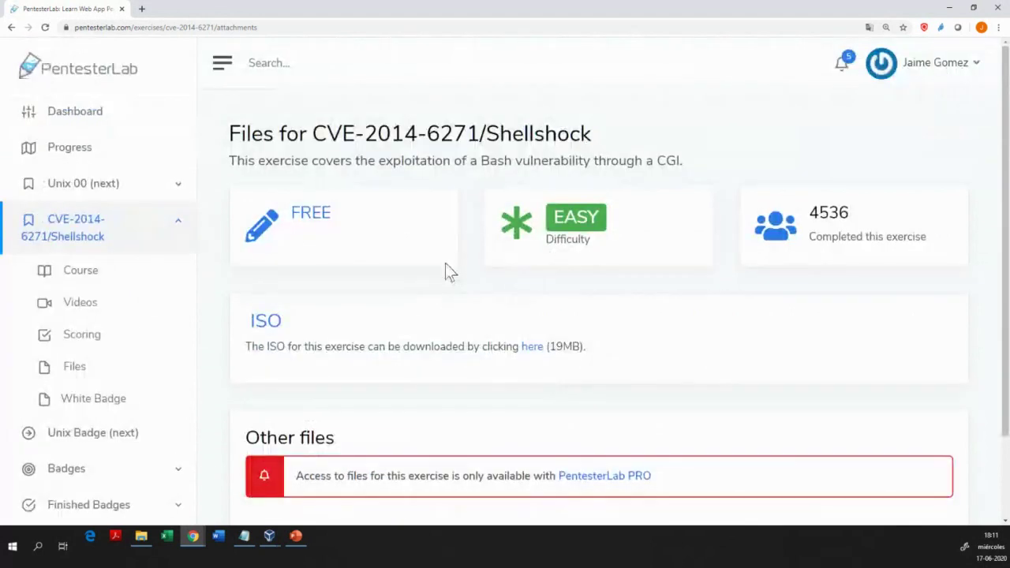
scroll(458, 280, down, 1)
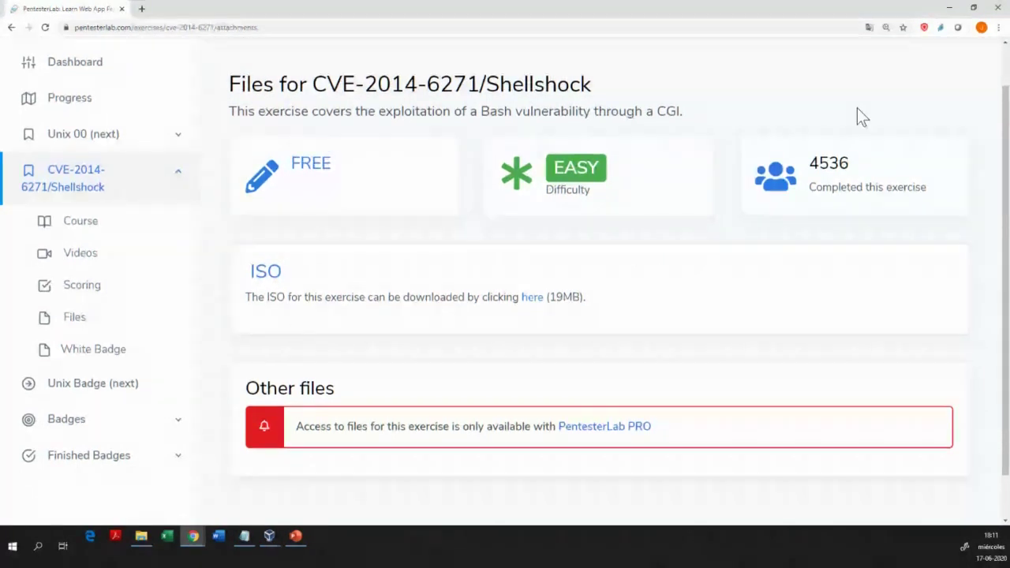
scroll(853, 126, up, 2)
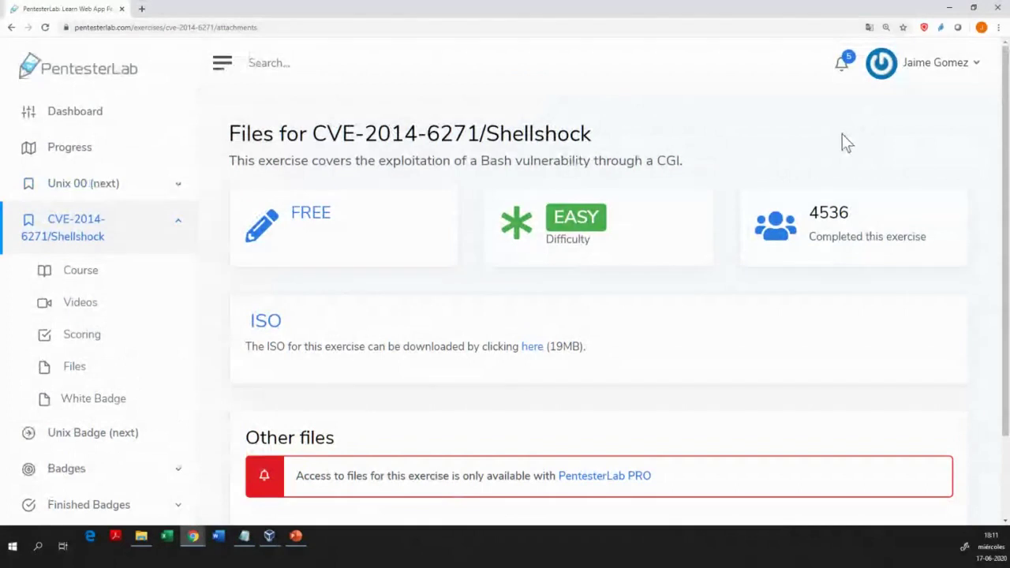
- Leave the browser, switch to VirtualBox and start a new virtual machine named LibSSH
click(999, 10)
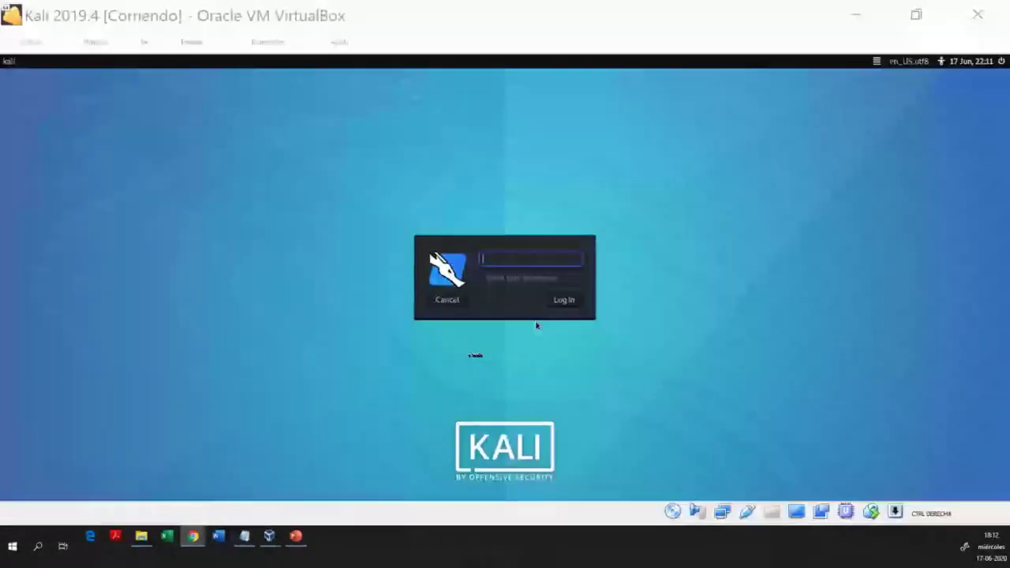
click(19, 280)
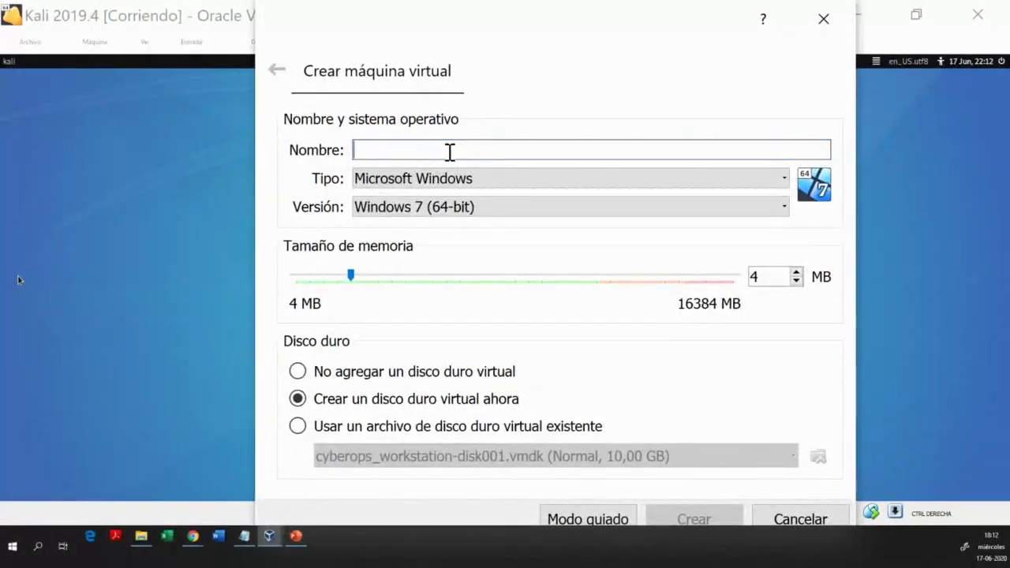
text(LibSSH)
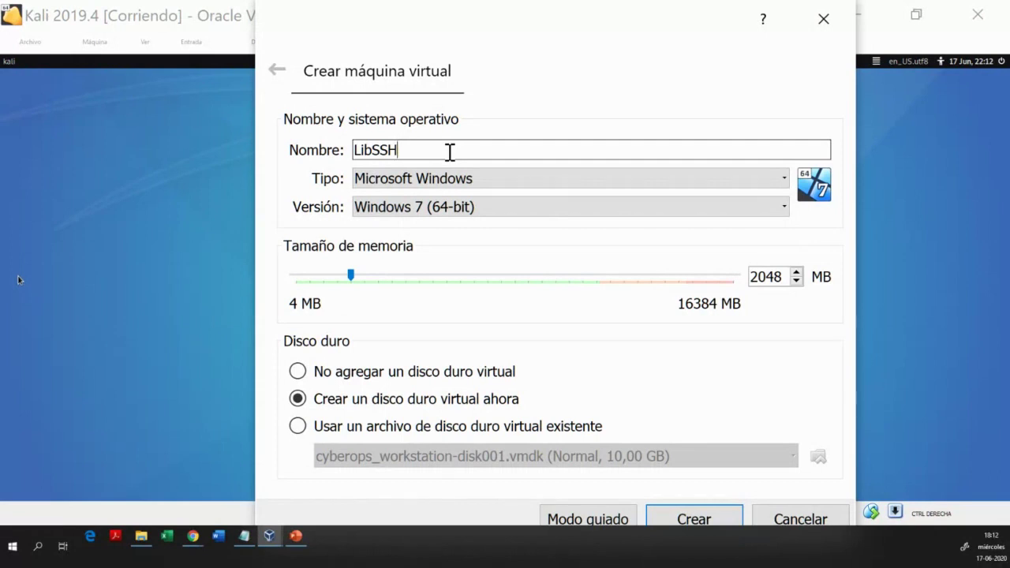
- Set the new machine's operating system type to Linux and its version to Other Linux (32-bit)
click(457, 181)
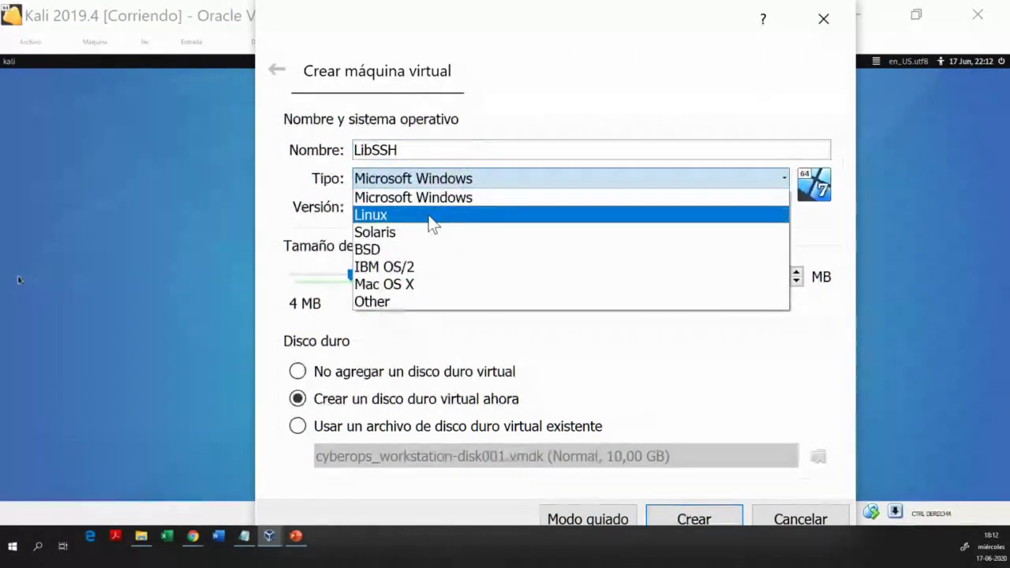
click(432, 215)
click(442, 206)
scroll(473, 354, down, 3)
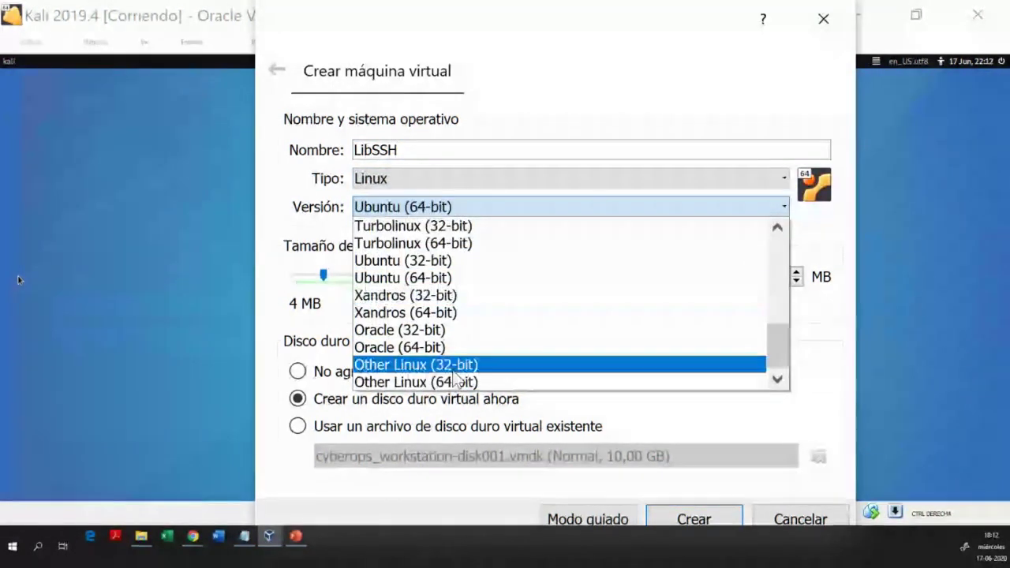
click(454, 368)
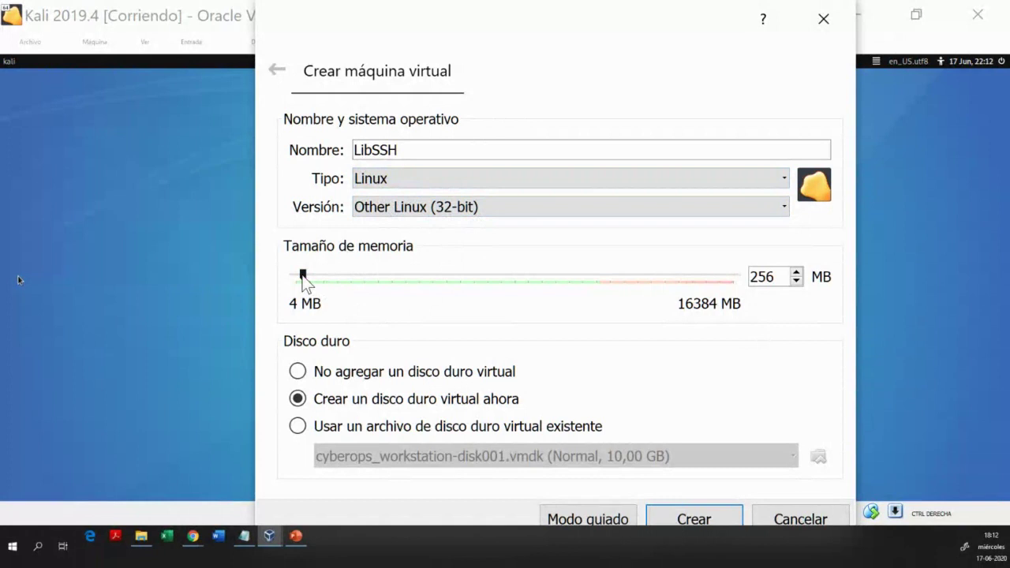
- Set the memory to 1024 MB, choose not to add a virtual hard disk, and create the machine
drag(304, 275, 322, 277)
click(298, 371)
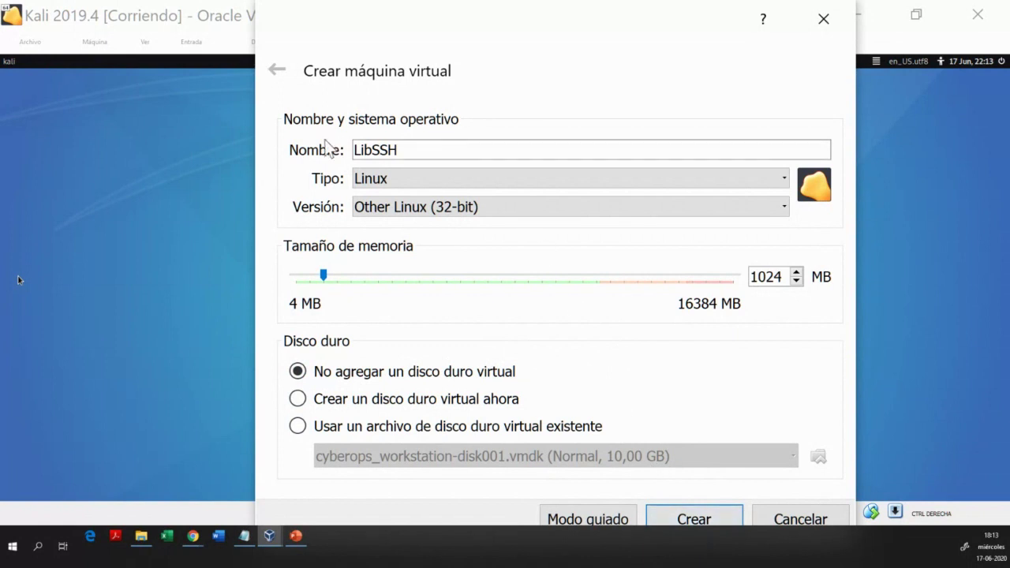
click(694, 519)
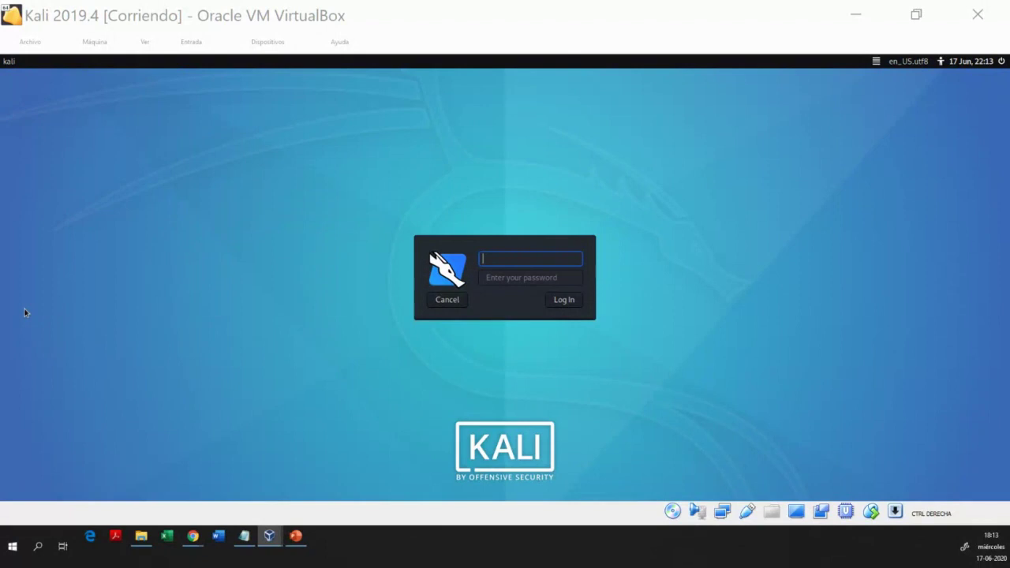
- Open the LibSSH machine's settings and exclude the floppy drive from the system boot order
drag(0, 126, 402, 43)
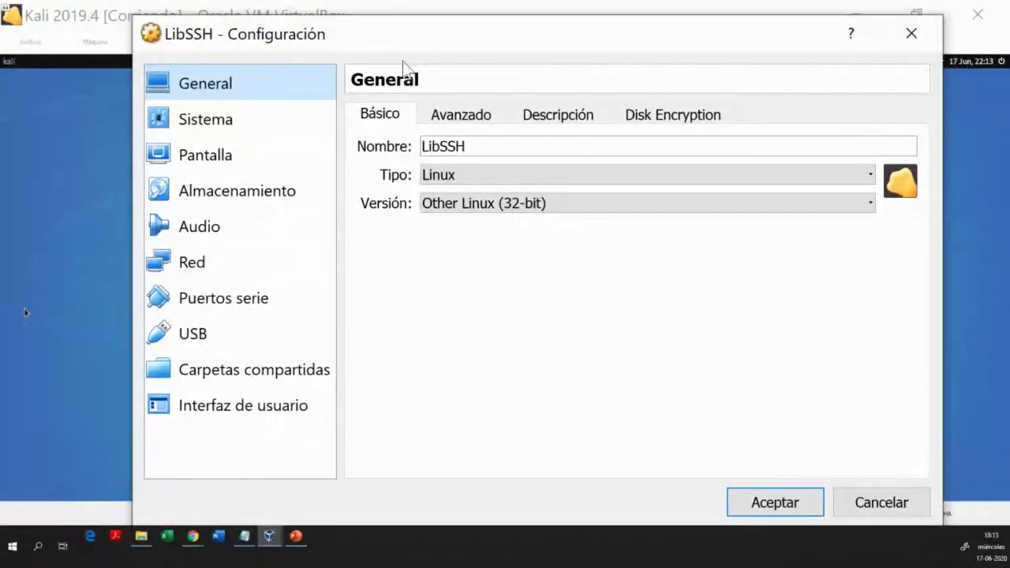
click(216, 126)
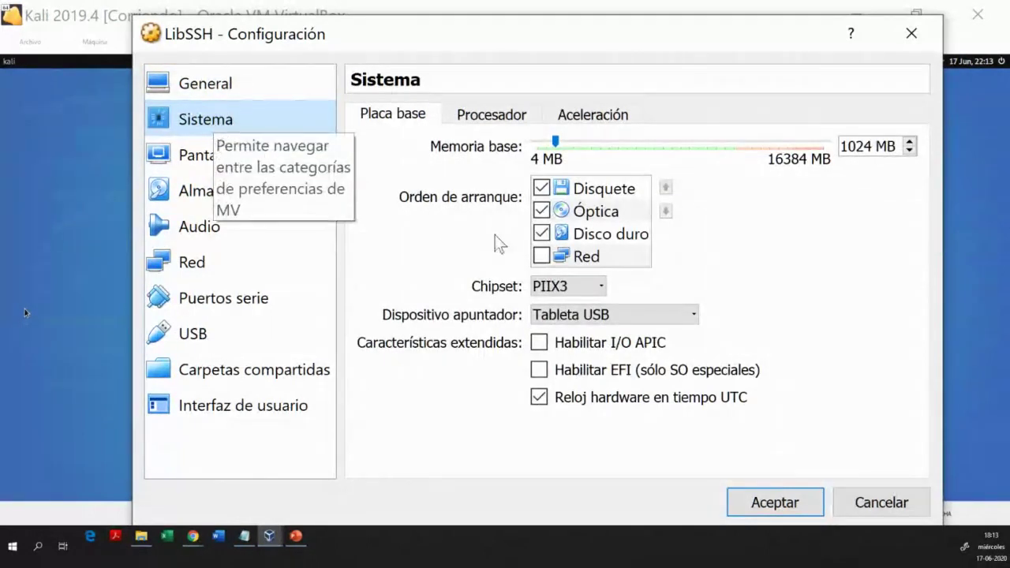
click(542, 189)
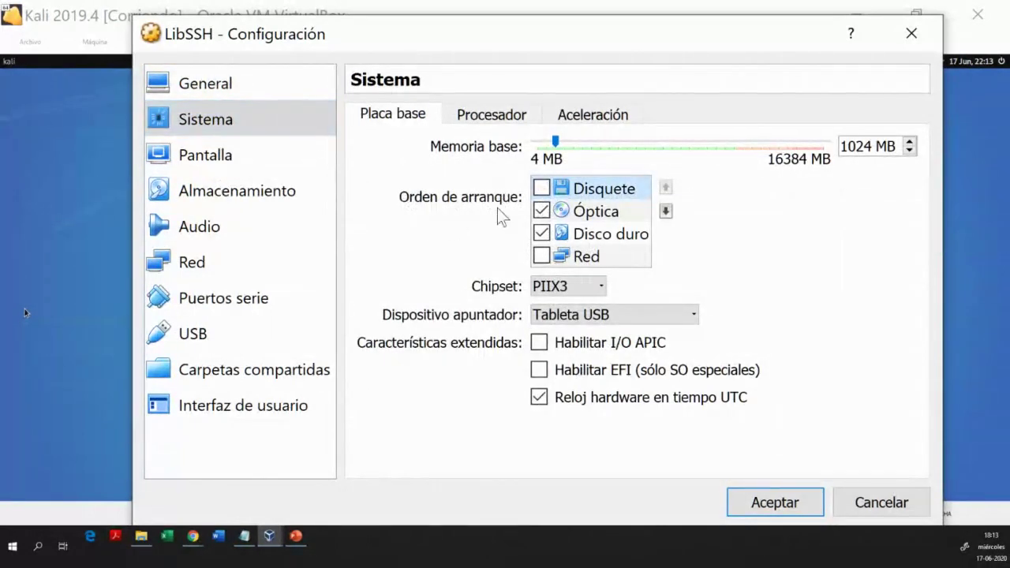
click(574, 211)
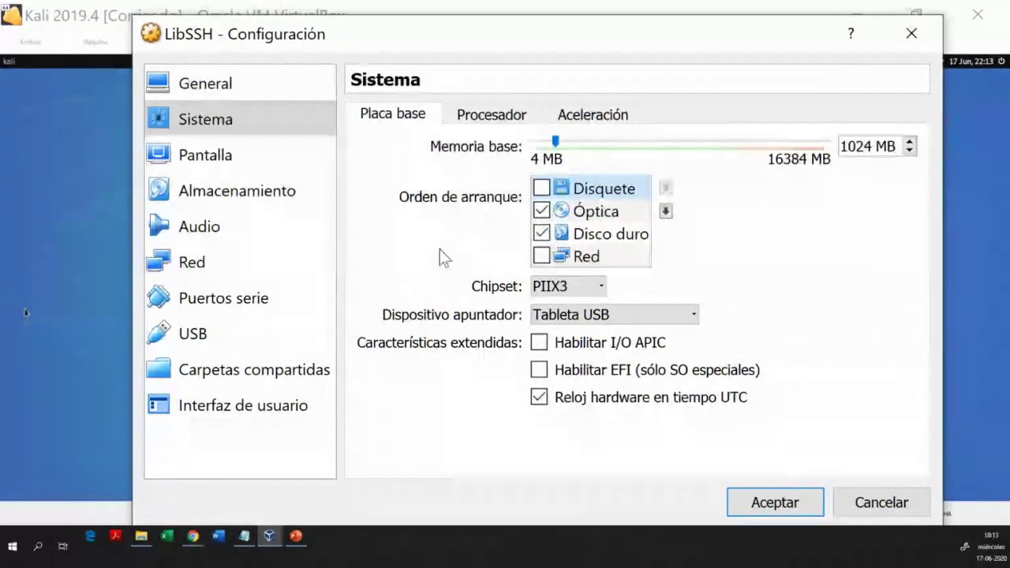
- Attach the cve-2018-10933.iso image from the Pentesterlab folder to the empty optical drive on the IDE controller
click(206, 197)
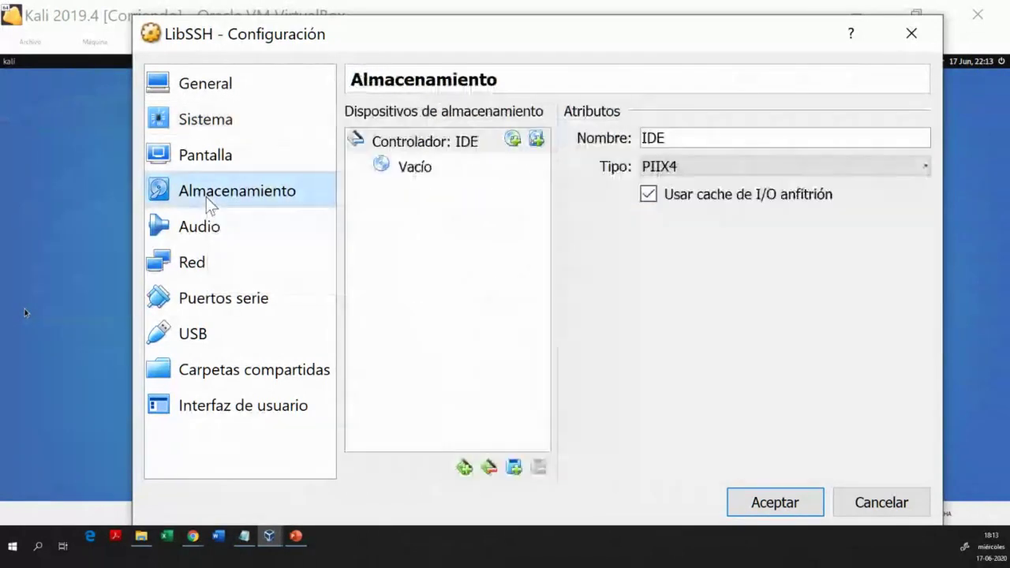
click(425, 170)
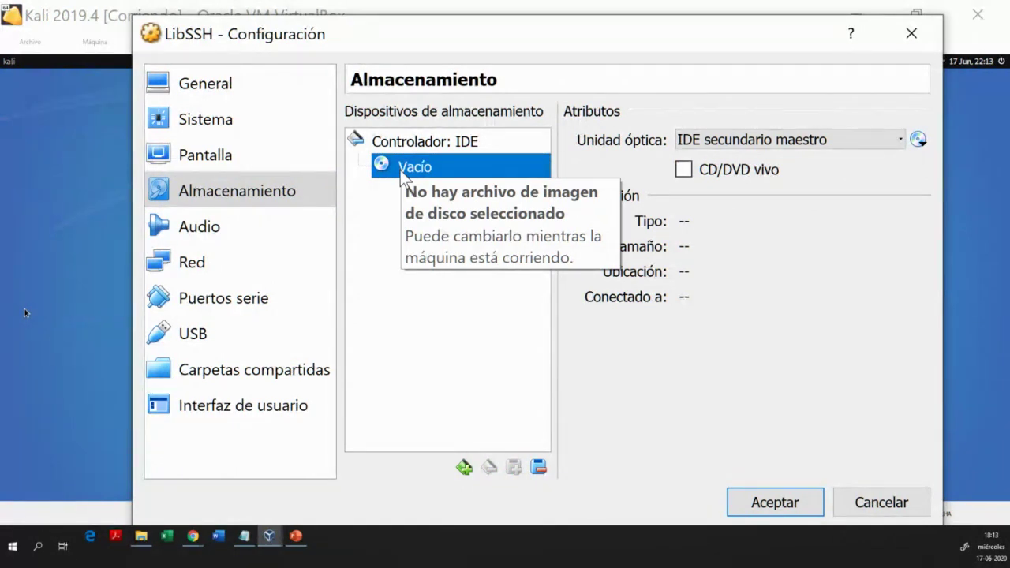
click(921, 143)
click(788, 170)
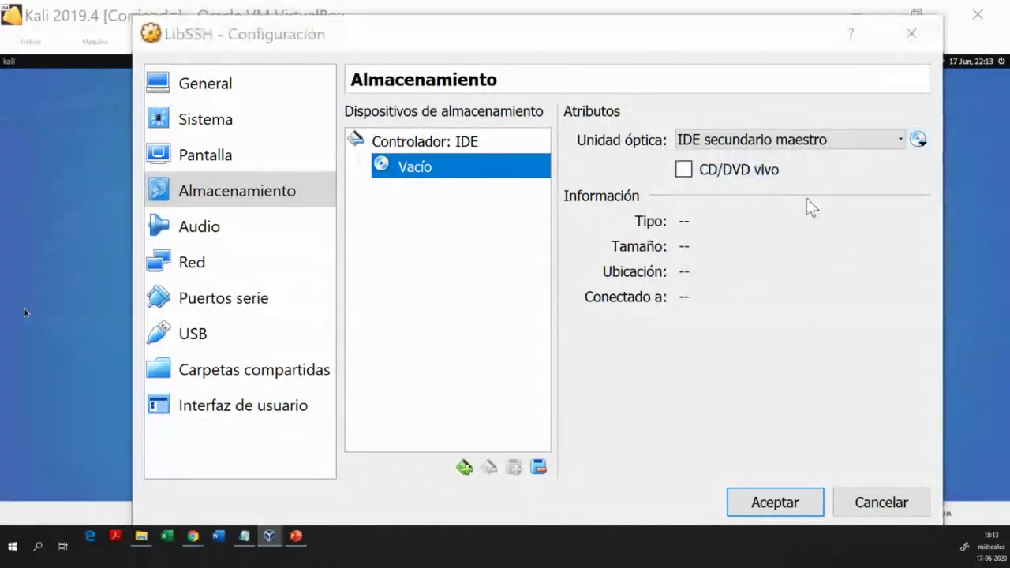
click(408, 212)
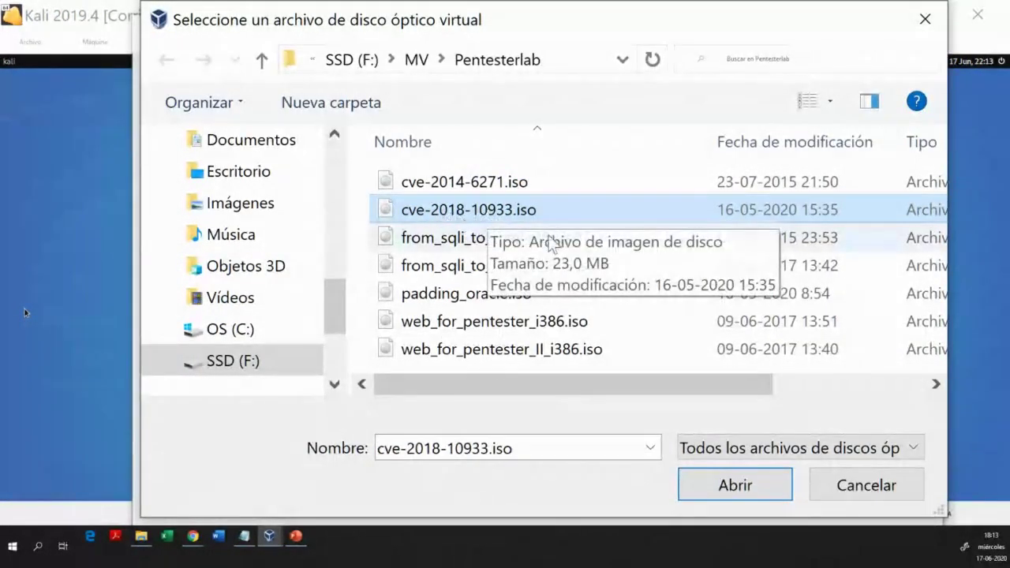
click(730, 486)
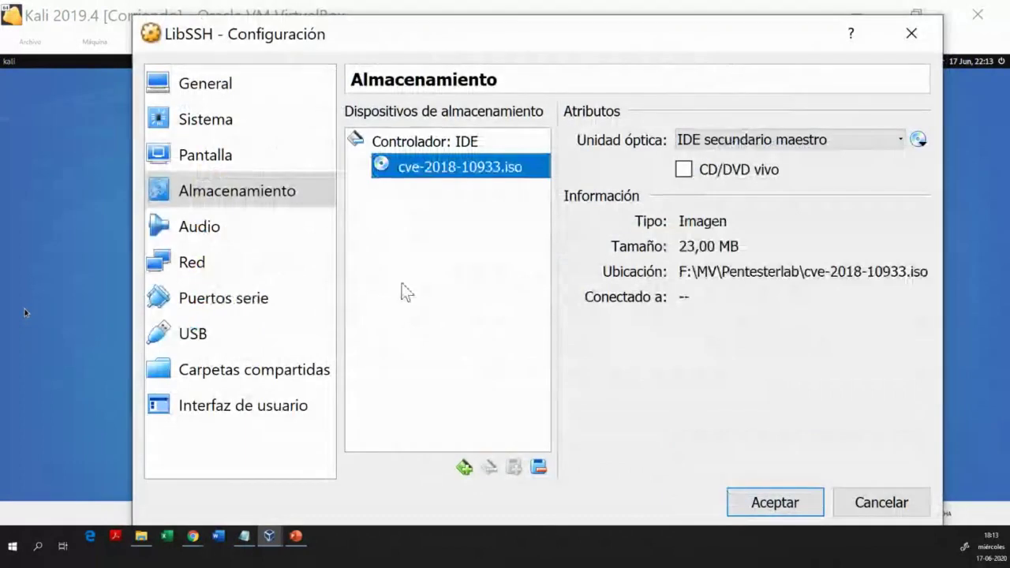
- Connect network adapter 1 to the NAT network (Red NAT) NatNetwork and save the machine's settings
click(197, 266)
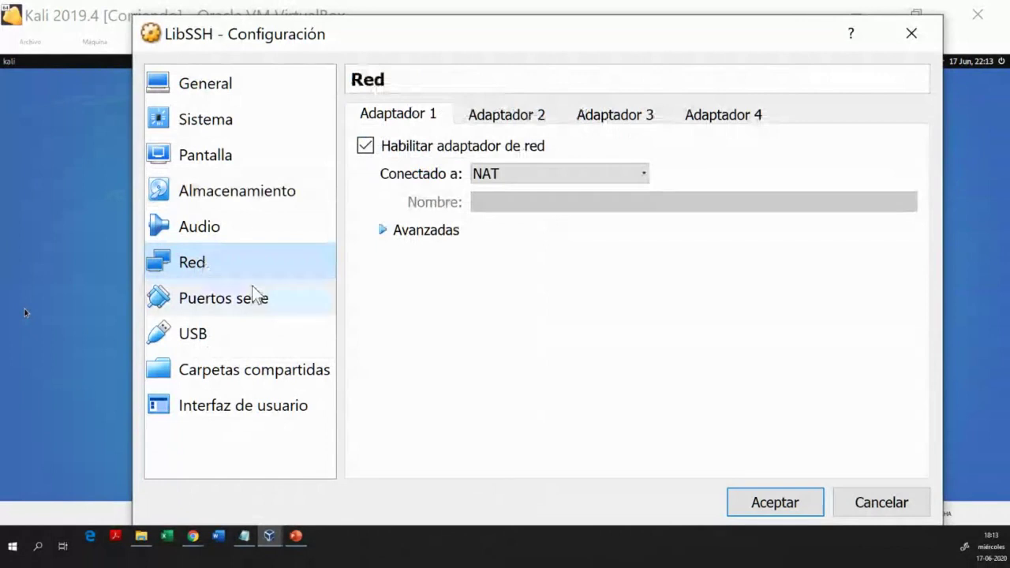
click(523, 176)
click(518, 226)
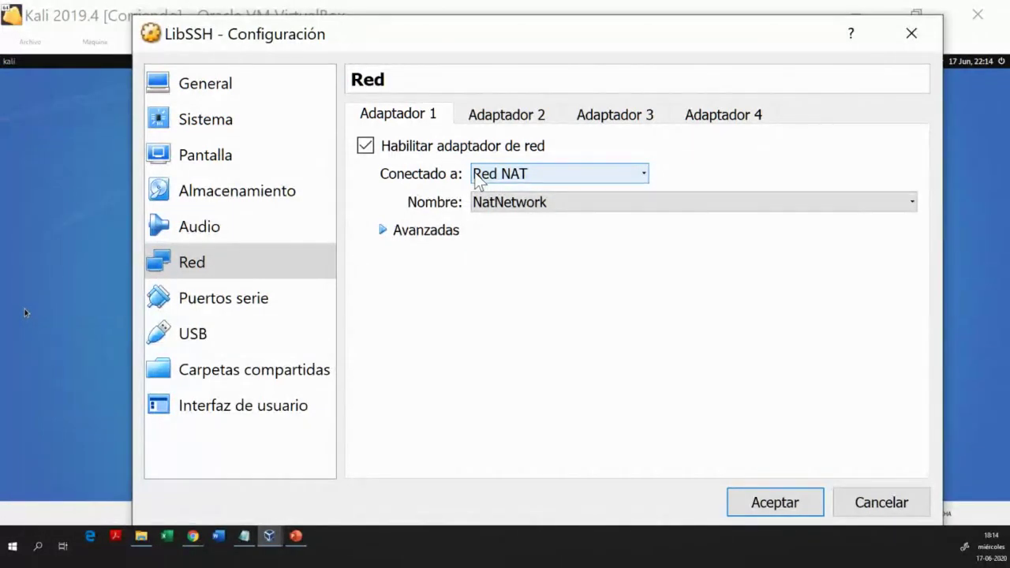
click(768, 512)
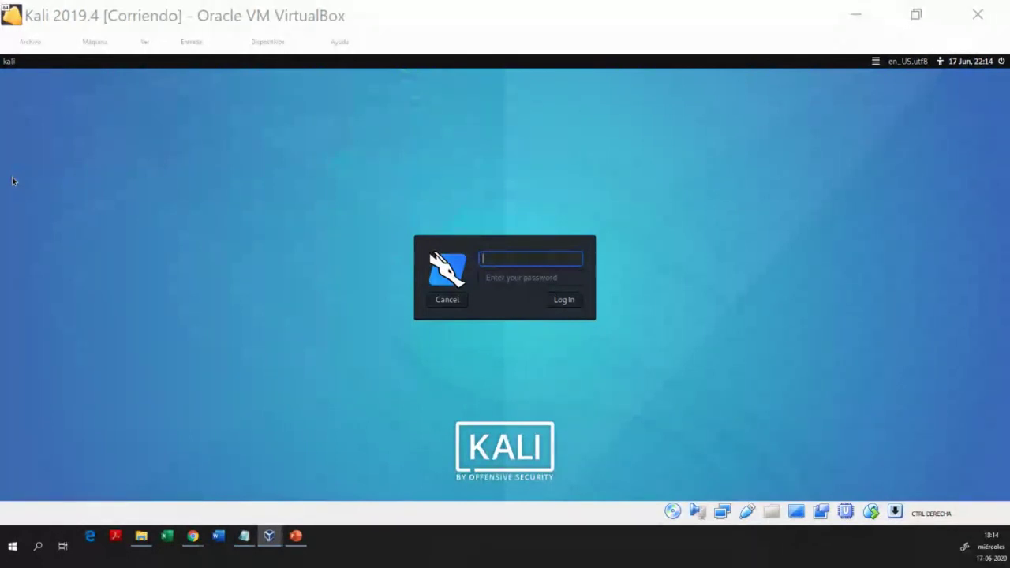
- Boot the LibSSH machine, maximize its window and dismiss the mouse integration notice permanently
drag(439, 124, 595, 81)
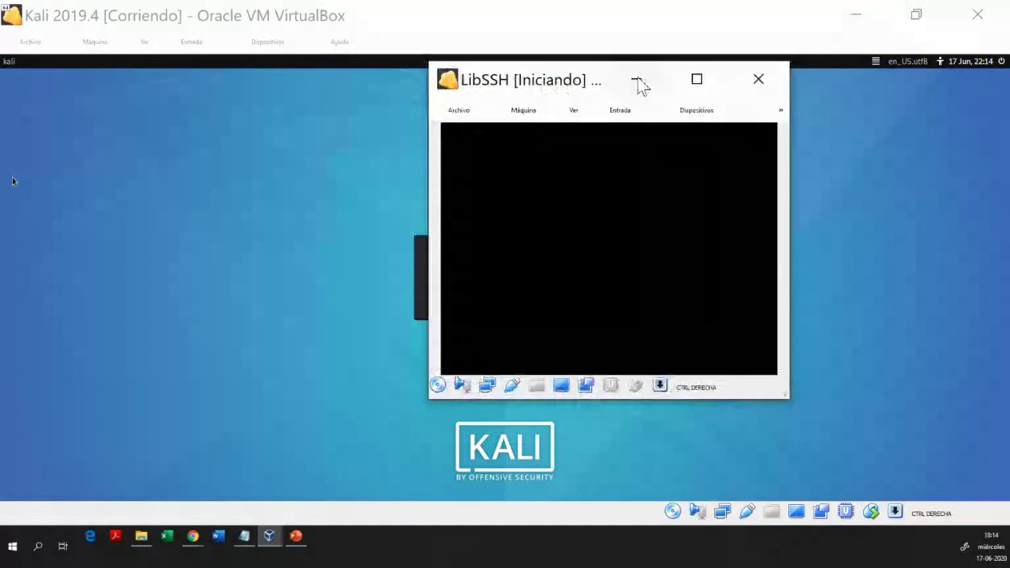
click(698, 79)
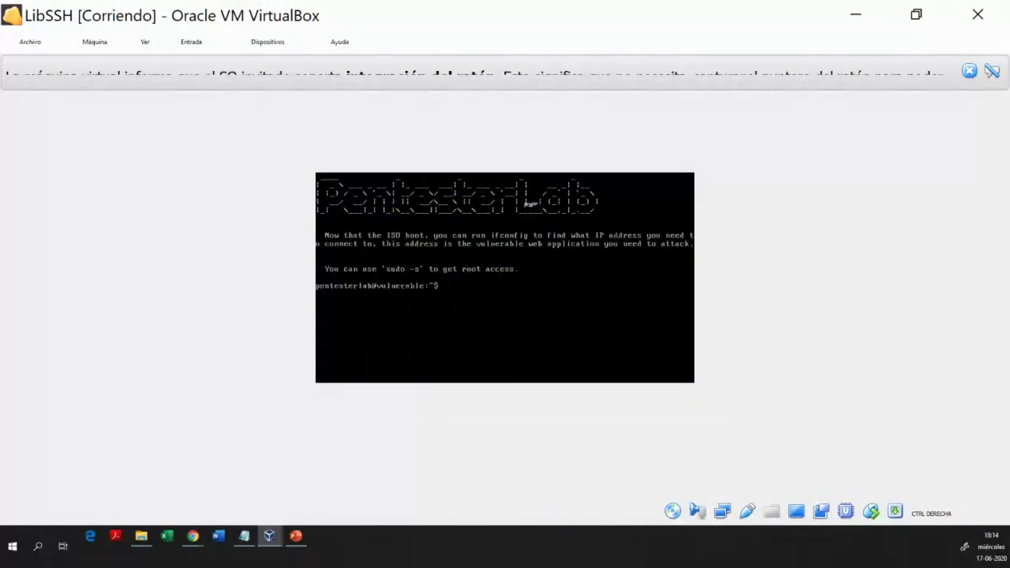
click(992, 71)
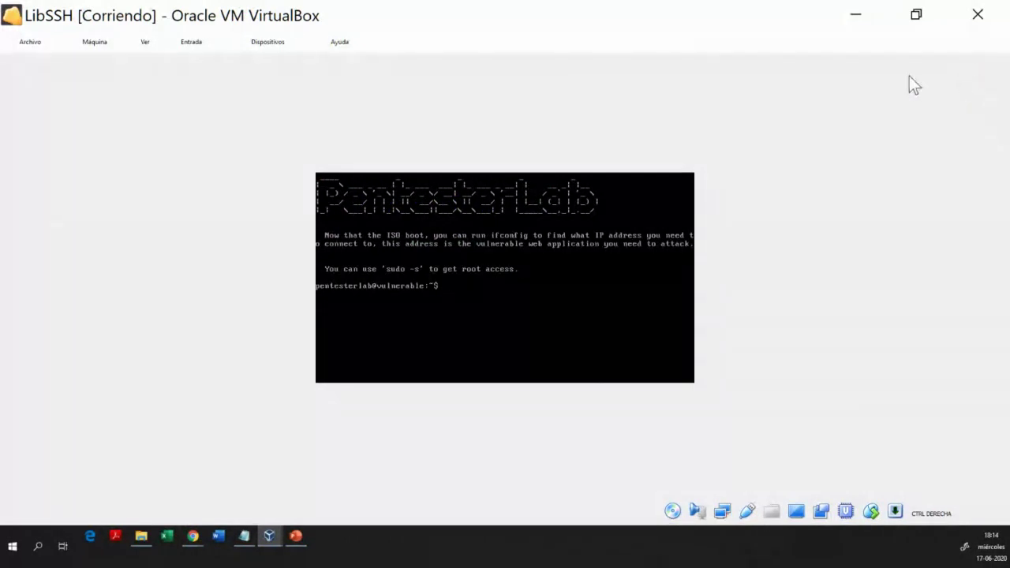
- Enlarge the guest display with a higher scale factor and run ifconfig to find the machine's IP address
click(145, 42)
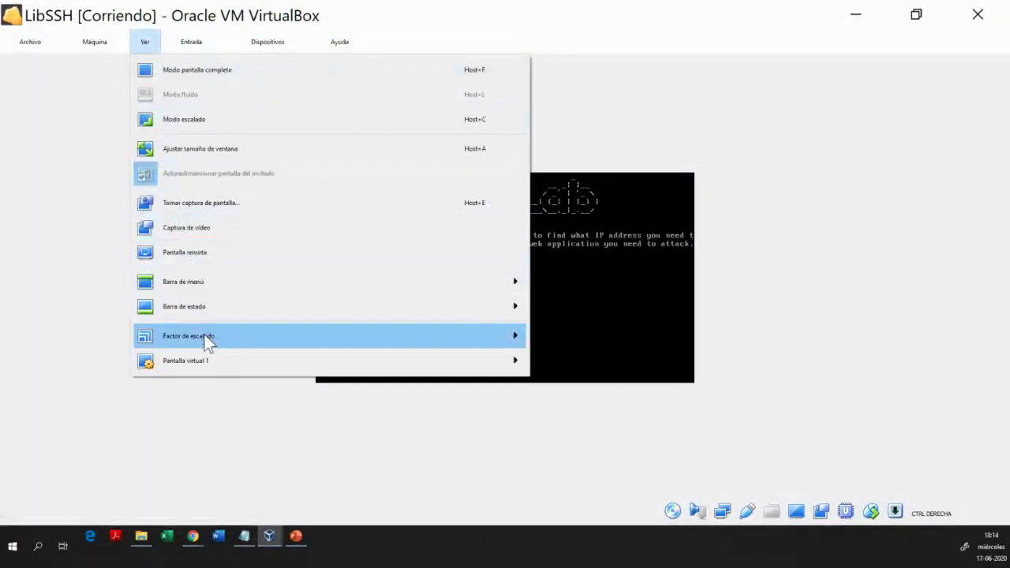
mouse_move(206, 339)
click(563, 412)
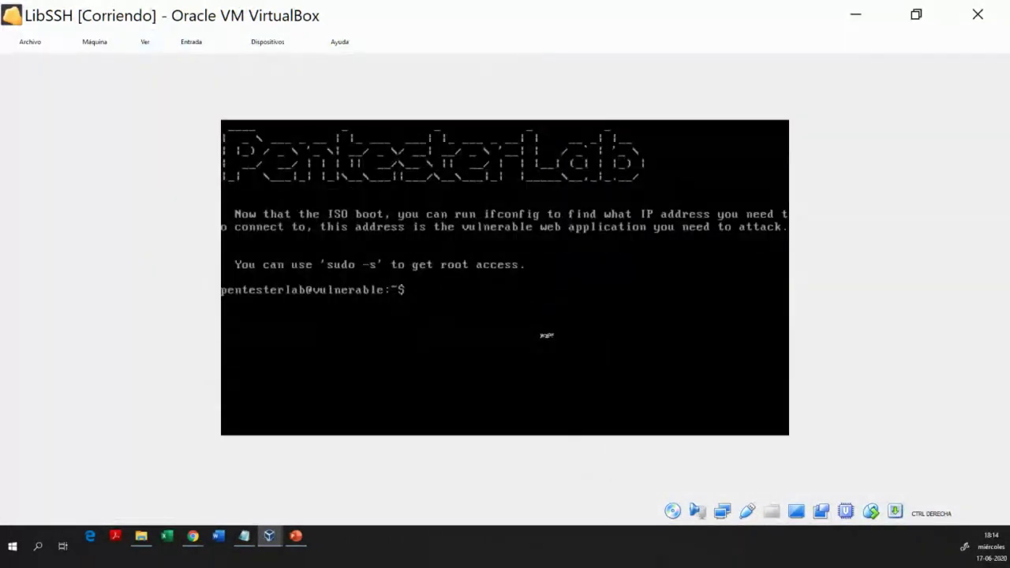
text(ifconfig)
key(Return)
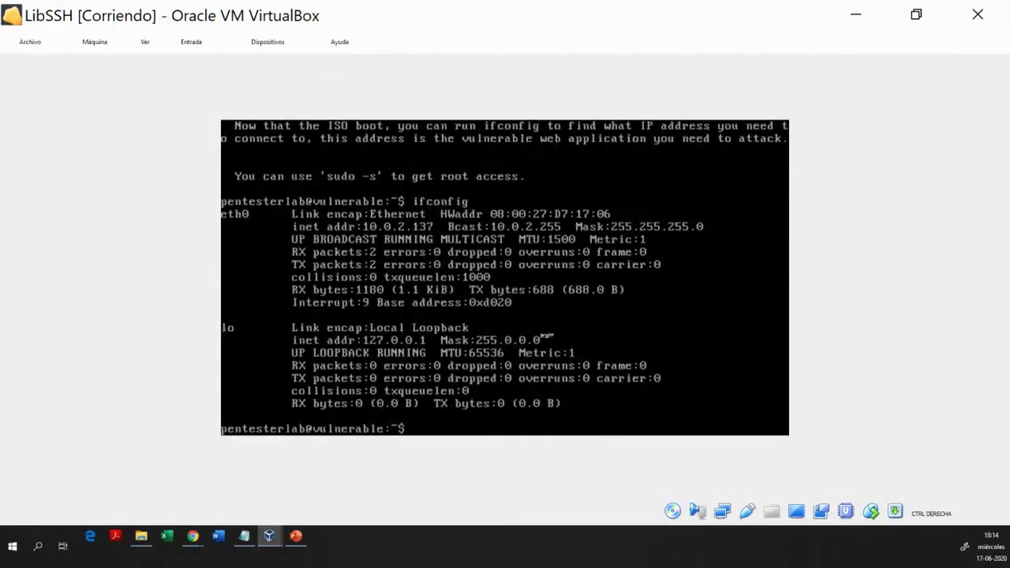